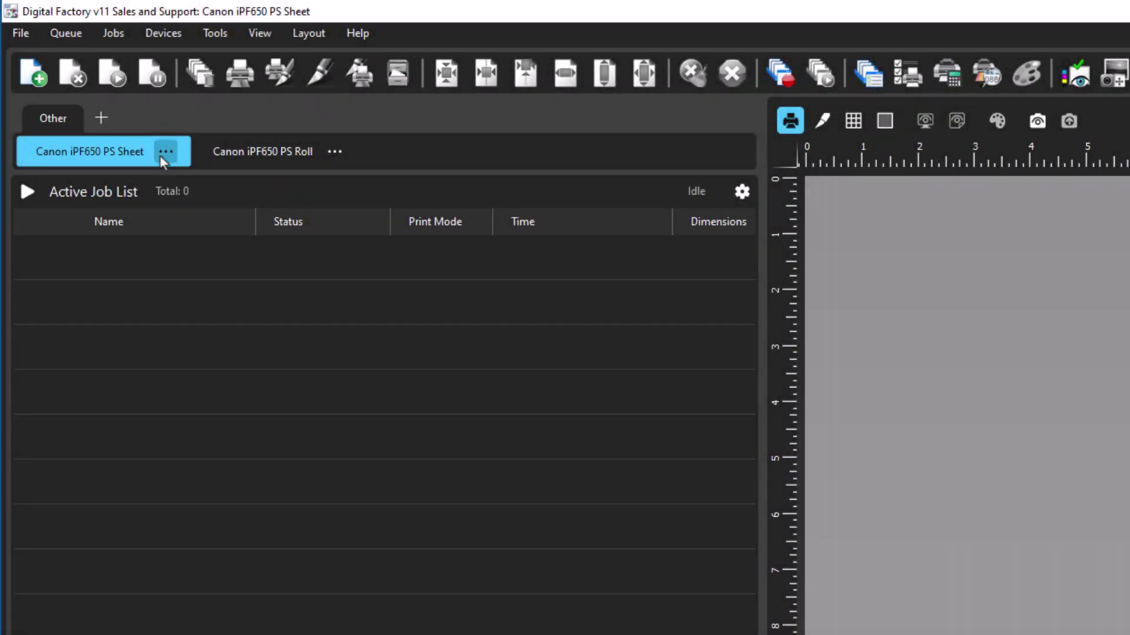
- Change the Canon iPF650 PS Sheet queue's import layout default from Auto Page to Auto Nest
{"action": "left_click", "coordinate": [164, 152]}
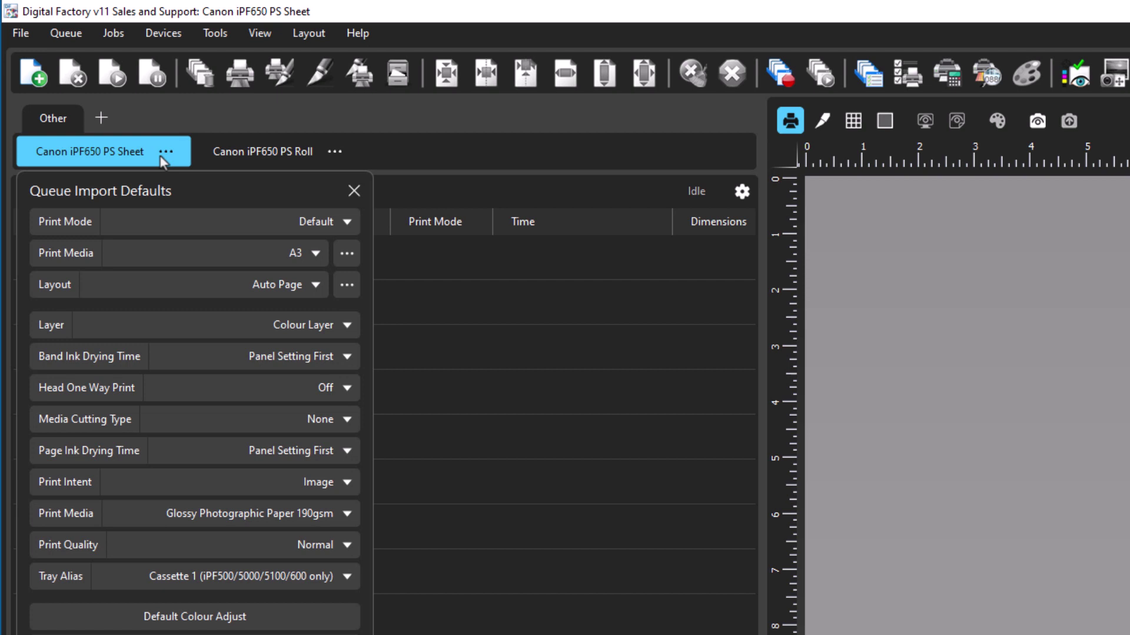
{"action": "left_click", "coordinate": [316, 284]}
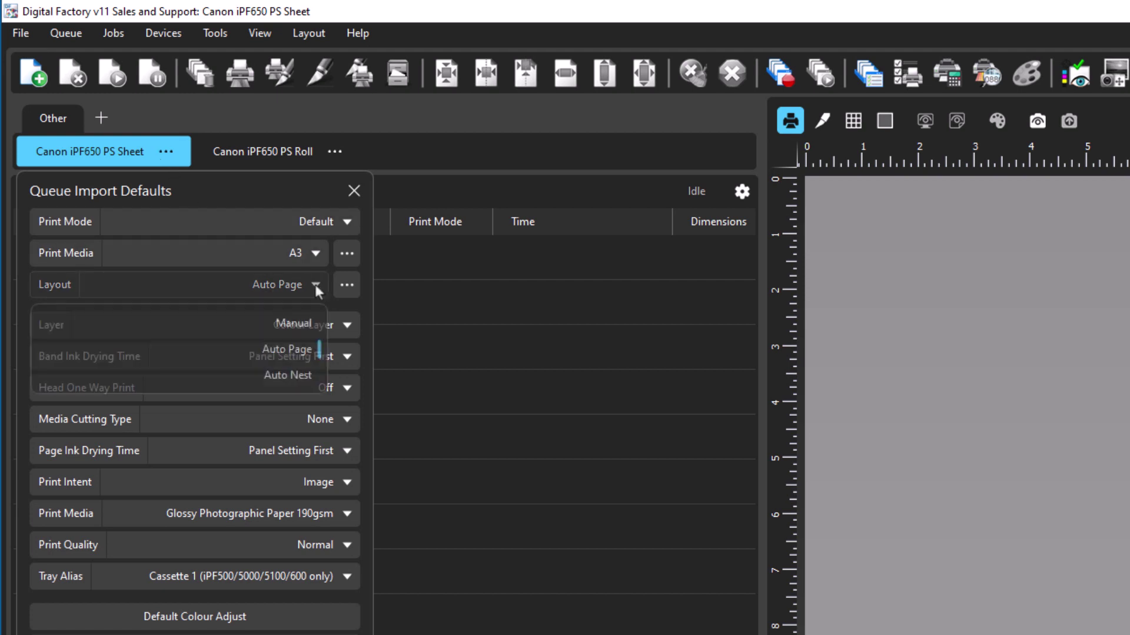
{"action": "left_click", "coordinate": [294, 379]}
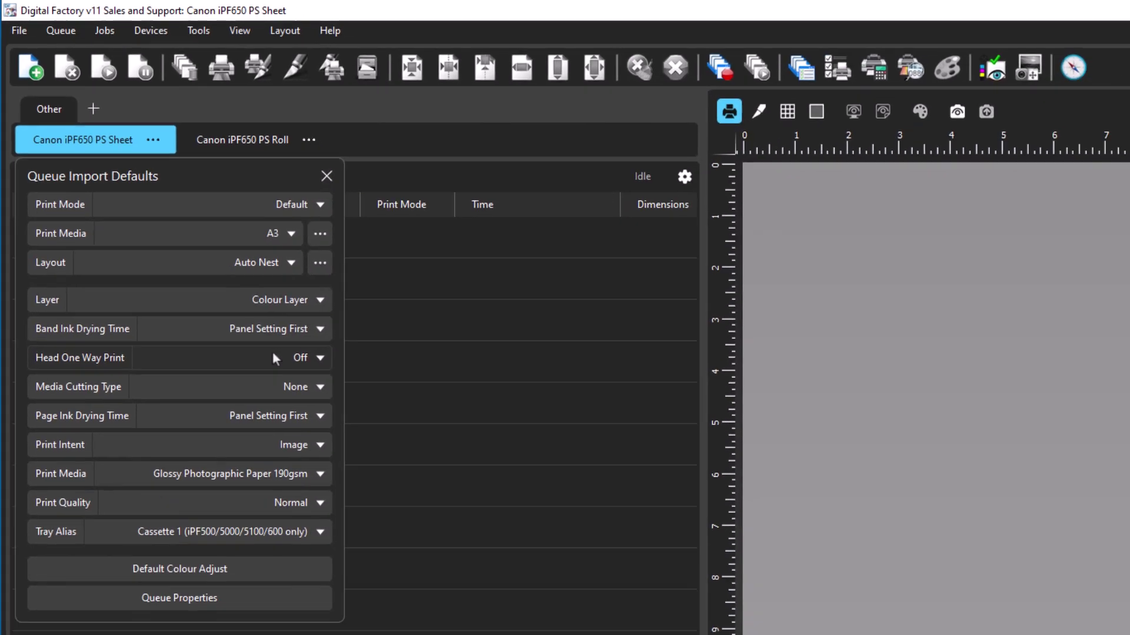
- Show the queue's Layout Manager properties, where Auto Nest is the layout mode
{"action": "left_click", "coordinate": [225, 575]}
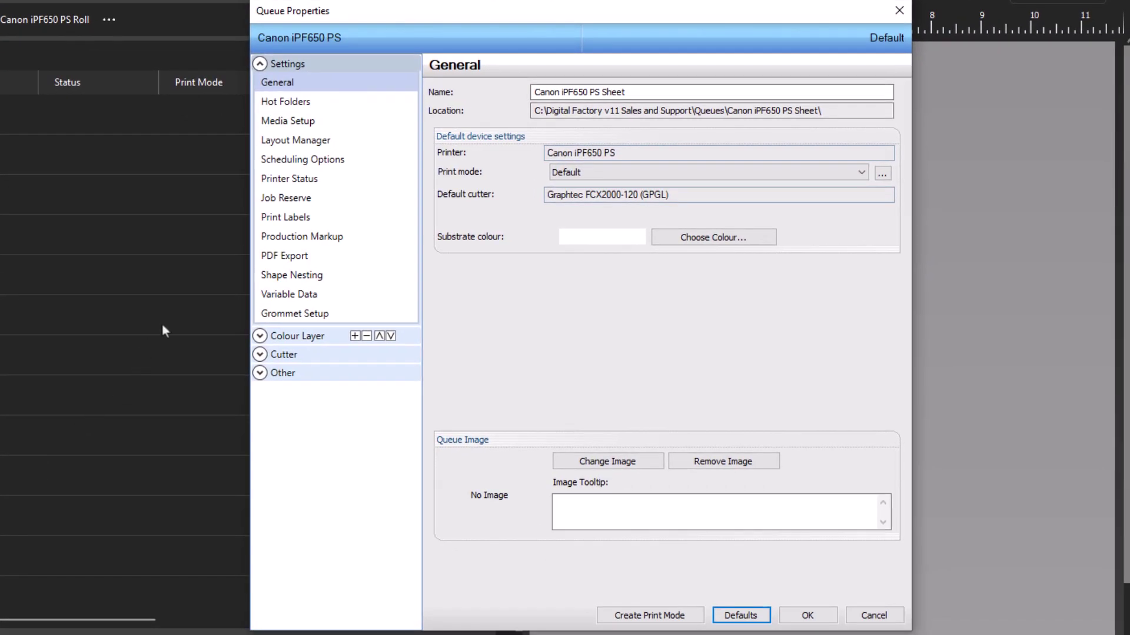
{"action": "left_click", "coordinate": [279, 143]}
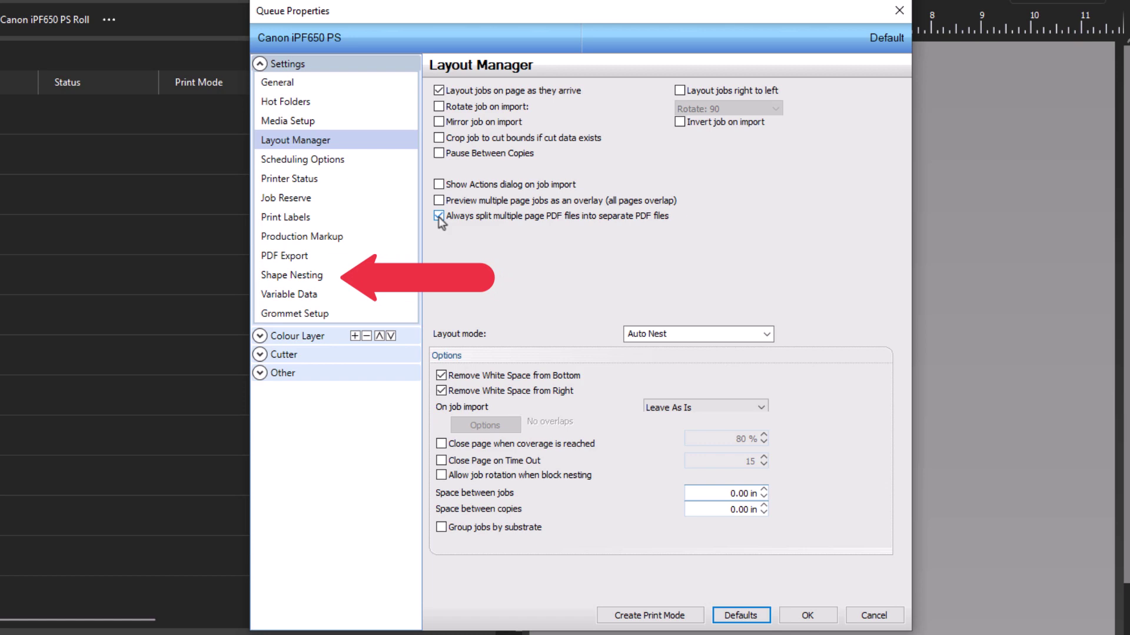
- Turn on job rotation for shape nesting in 10-degree steps
{"action": "left_click", "coordinate": [330, 279]}
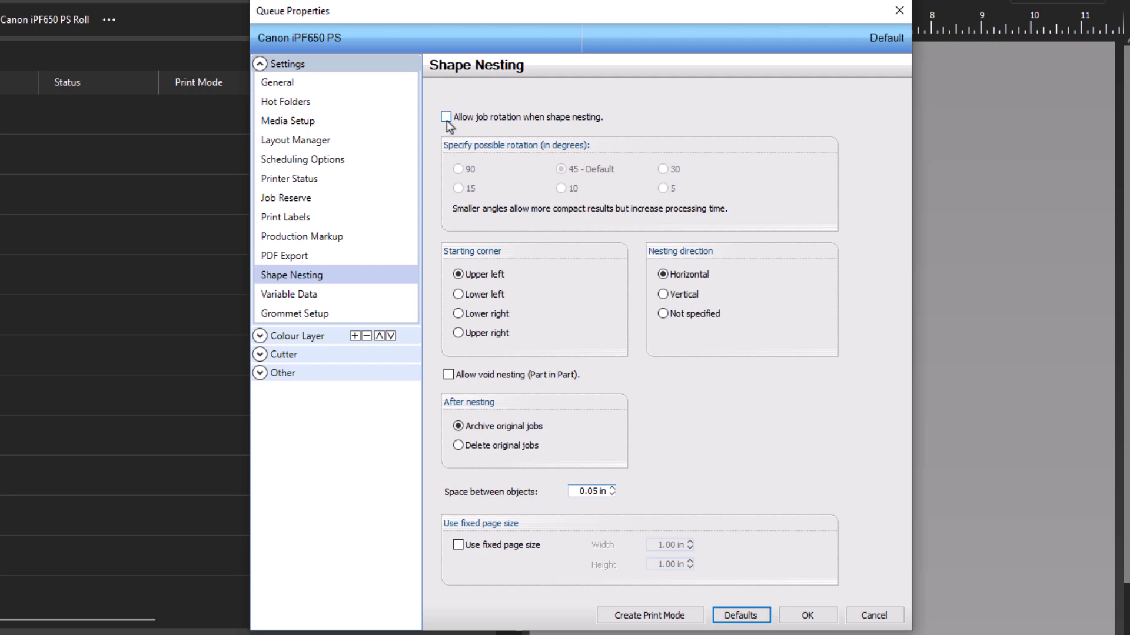
{"action": "left_click", "coordinate": [446, 118]}
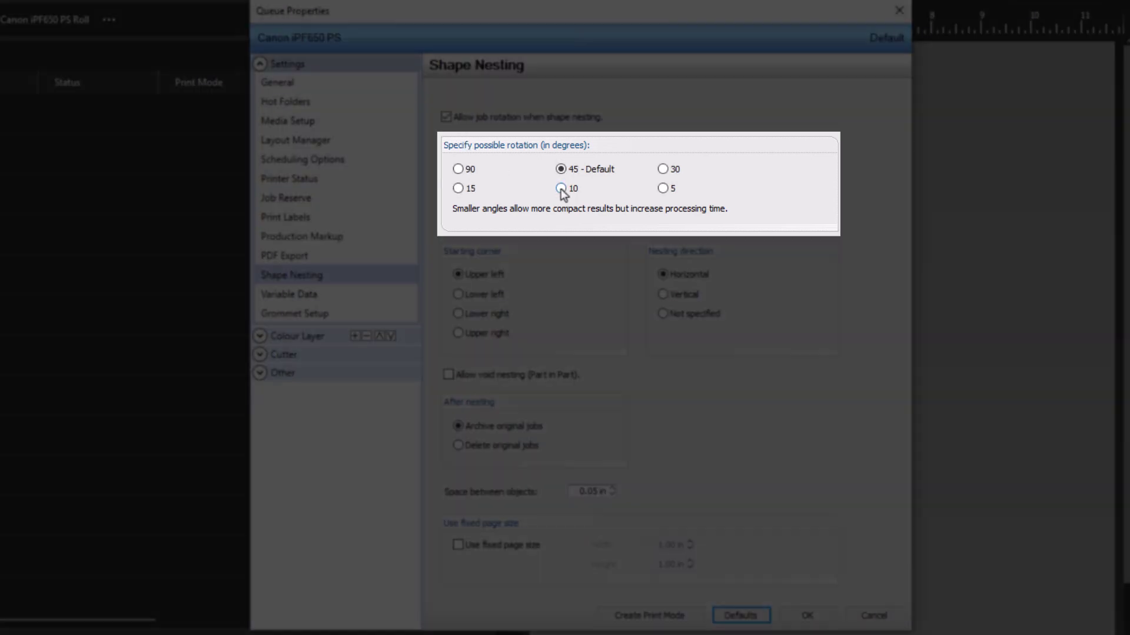
{"action": "left_click", "coordinate": [560, 189]}
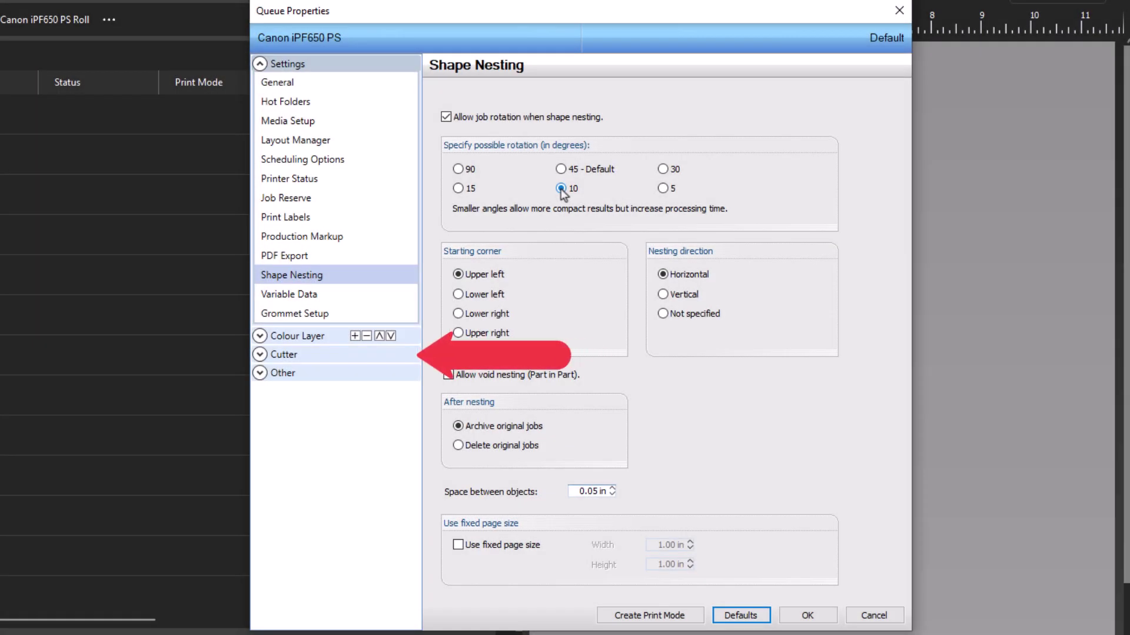
- Apply the Cutter's Contour Cut setting to all incoming jobs
{"action": "left_click", "coordinate": [262, 358]}
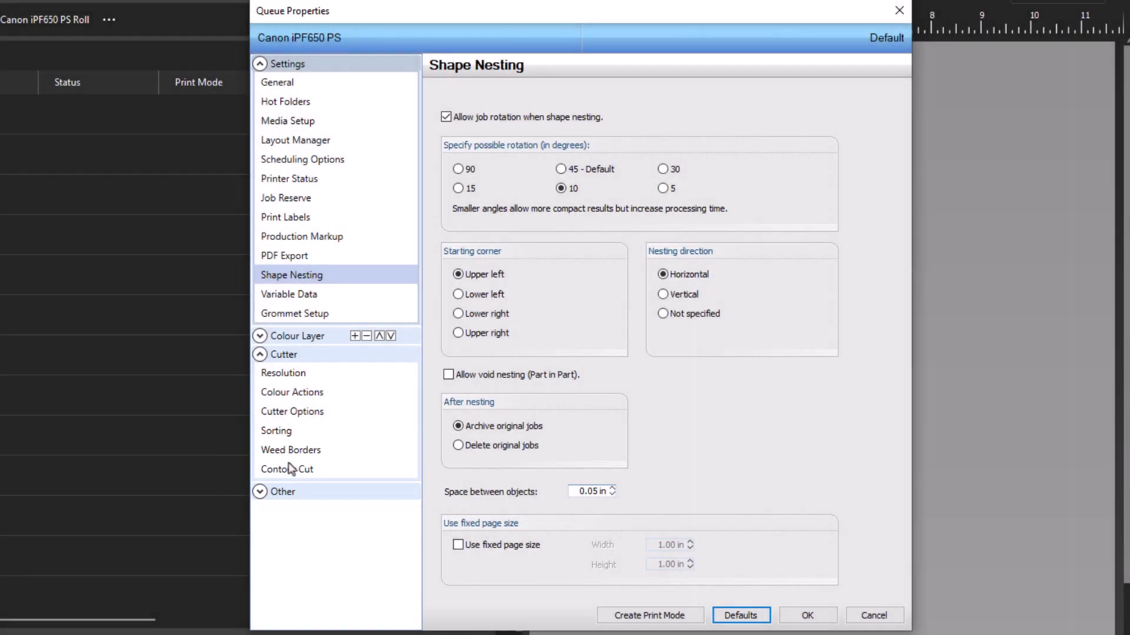
{"action": "left_click", "coordinate": [290, 469]}
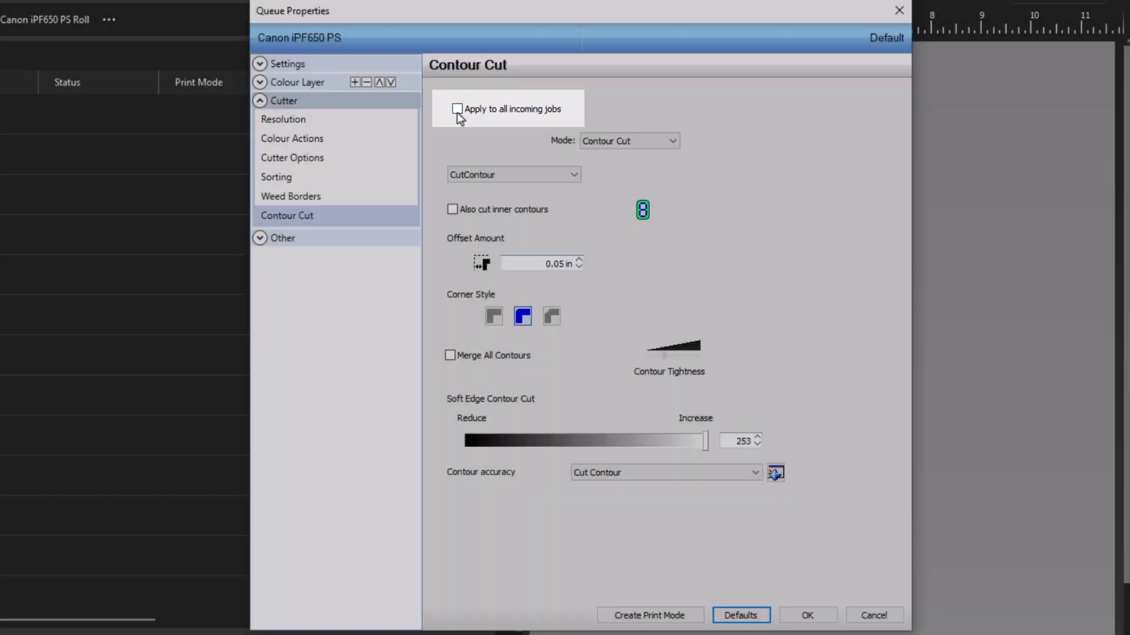
{"action": "left_click", "coordinate": [457, 109]}
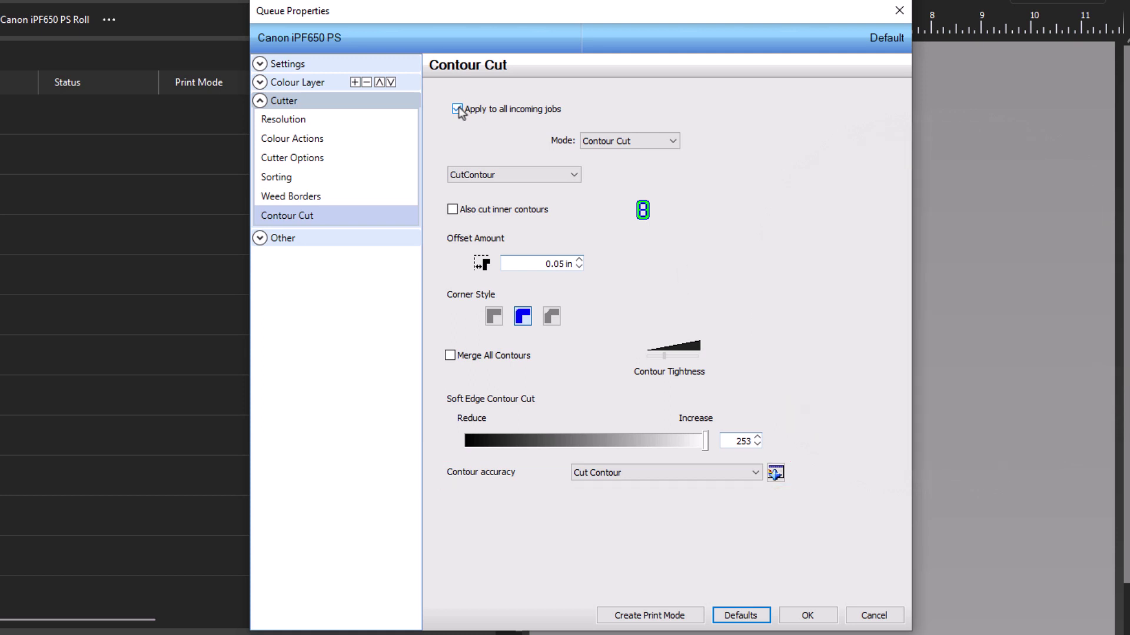
- Save the queue properties and import all 26 letter EPS files as jobs
{"action": "left_click", "coordinate": [806, 614]}
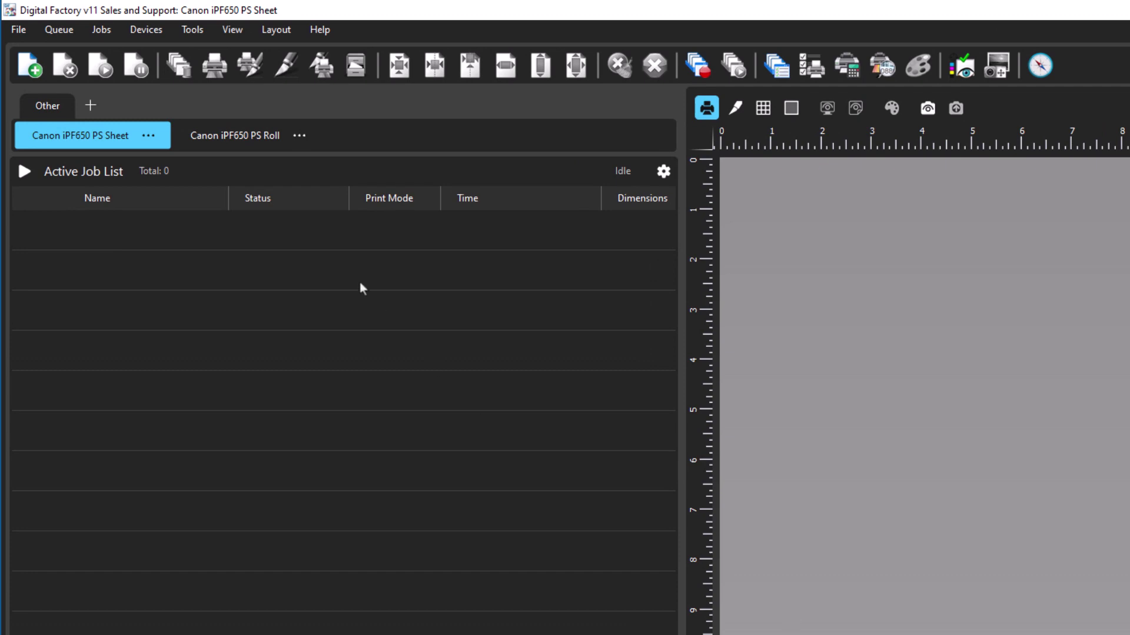
{"action": "right_click", "coordinate": [359, 282]}
{"action": "left_click", "coordinate": [398, 327]}
{"action": "key", "text": "ctrl+a"}
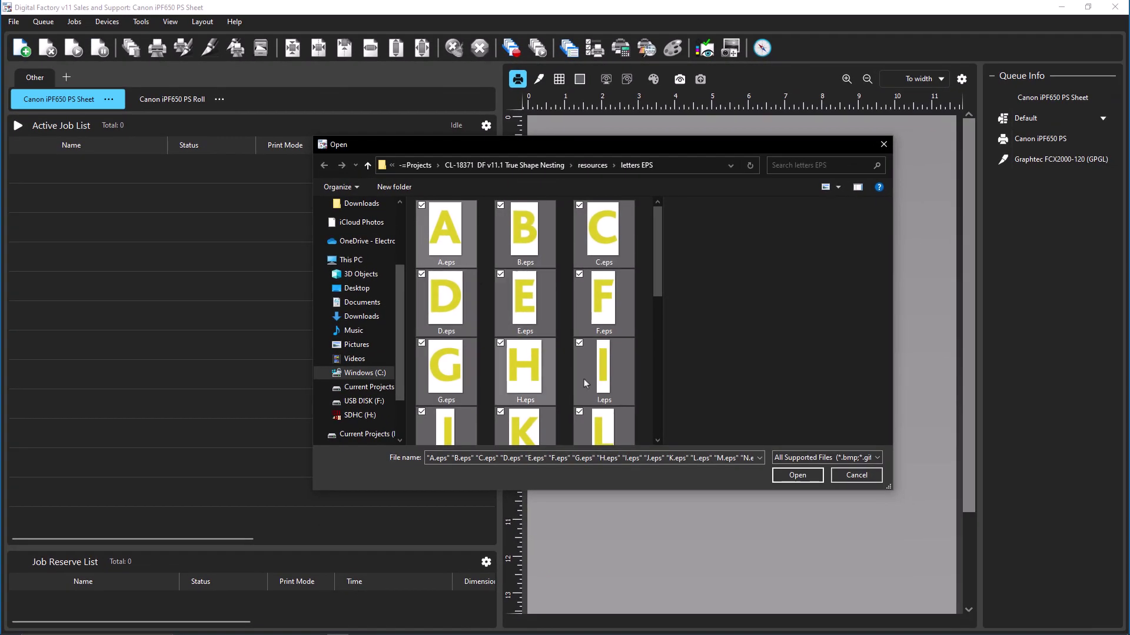
{"action": "left_click", "coordinate": [794, 478]}
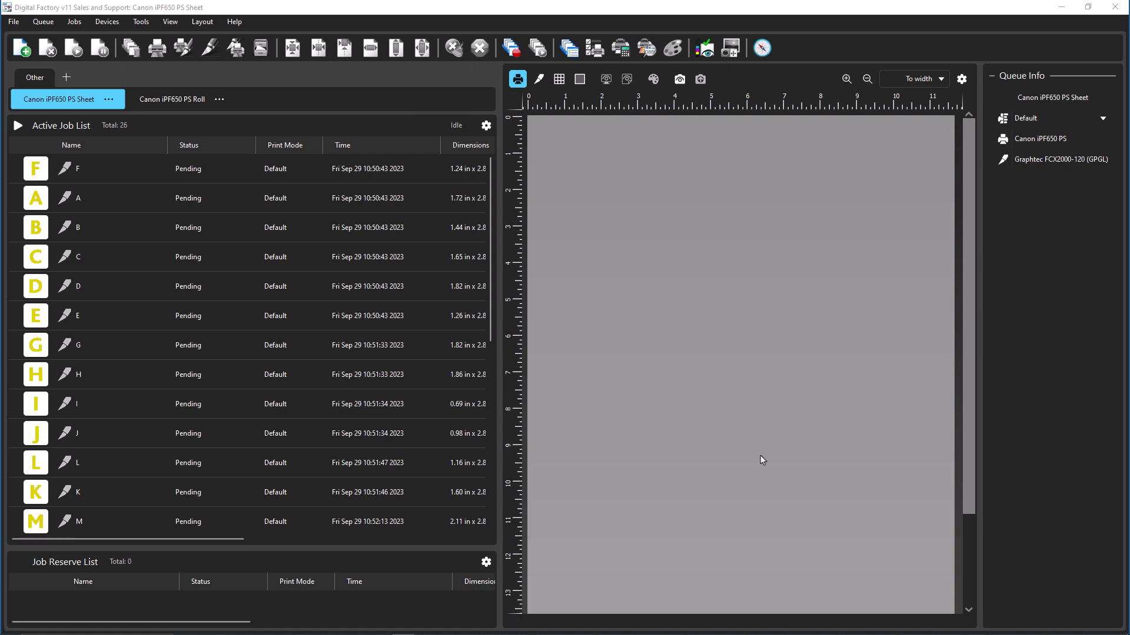
- Replace the letter jobs with one nested PDF job and select that new job
{"action": "left_click", "coordinate": [306, 169]}
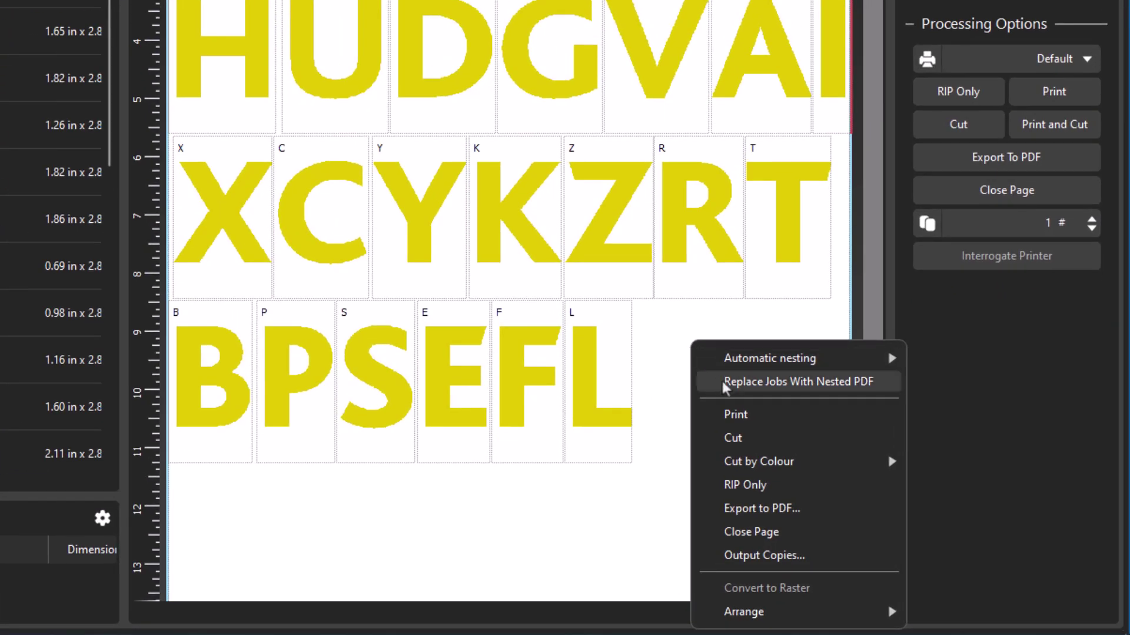
{"action": "left_click", "coordinate": [721, 379]}
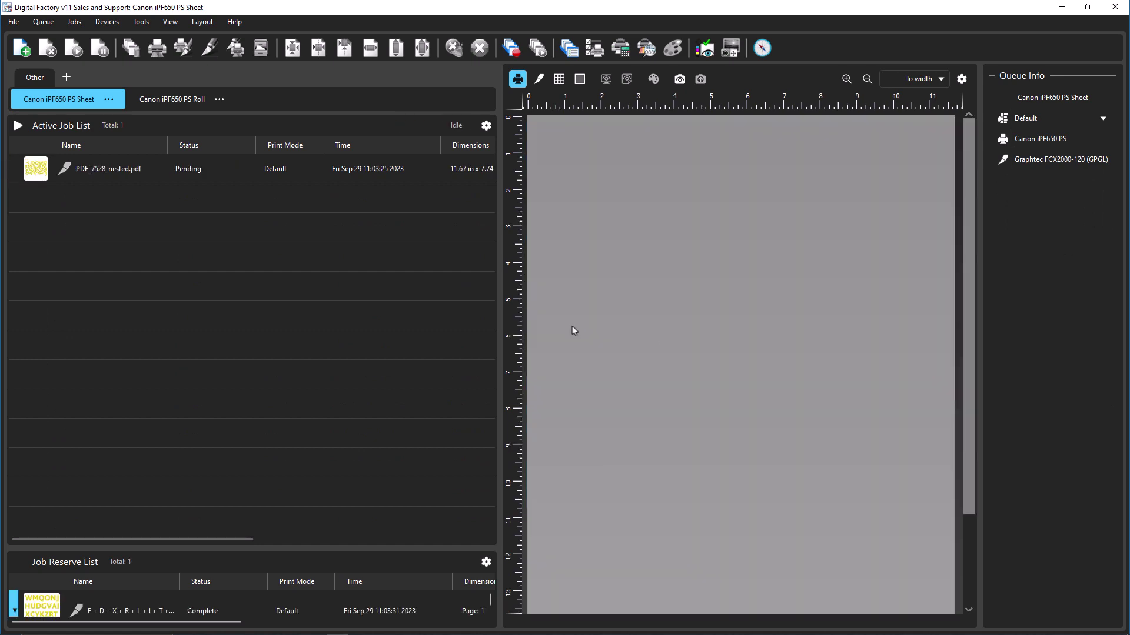
{"action": "left_click", "coordinate": [276, 169]}
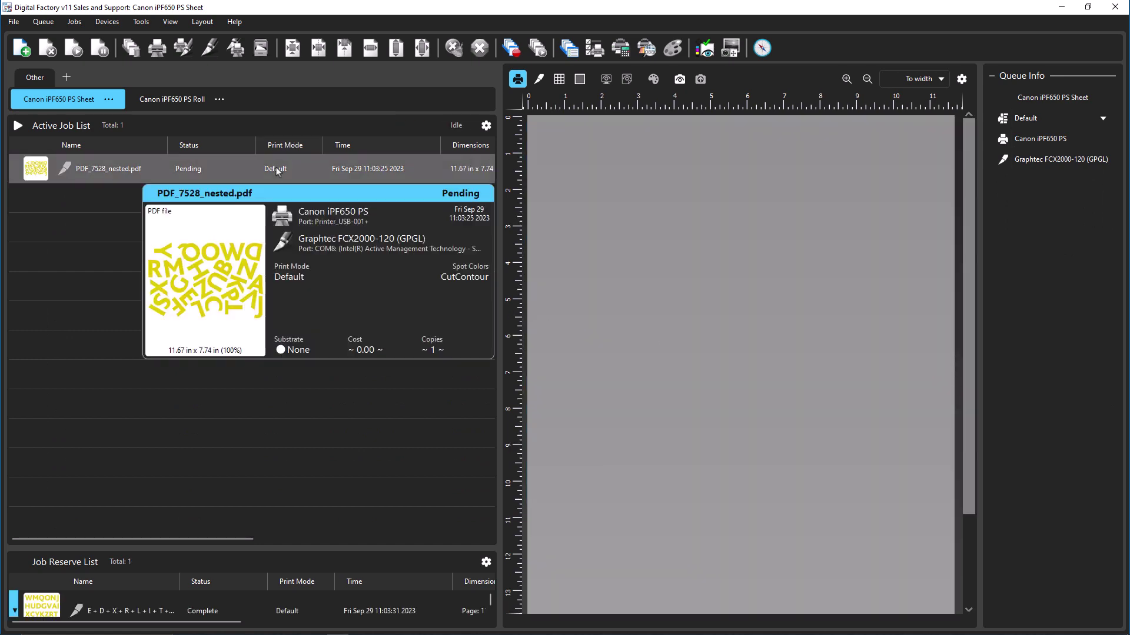